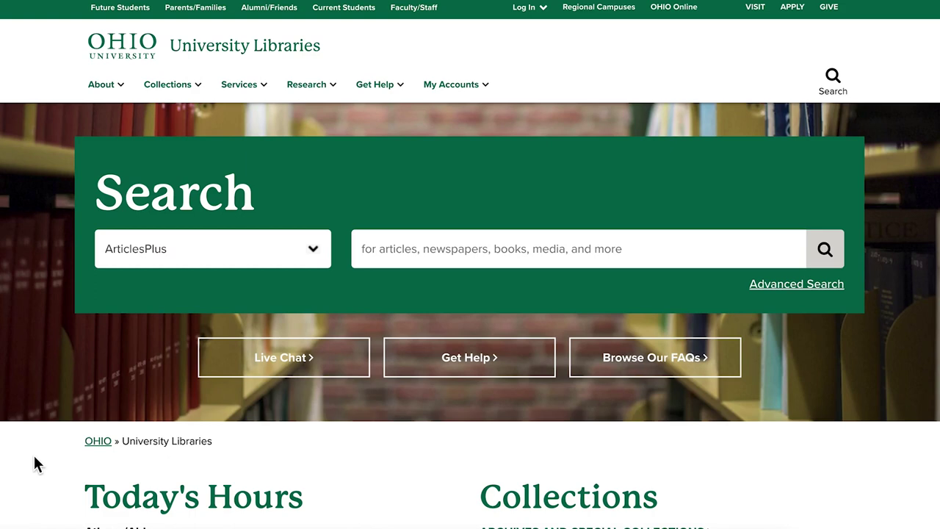
Set the library search to ALICE Catalog by Title and enter 'The Catcher in the Rye'.
left_click(264, 253)
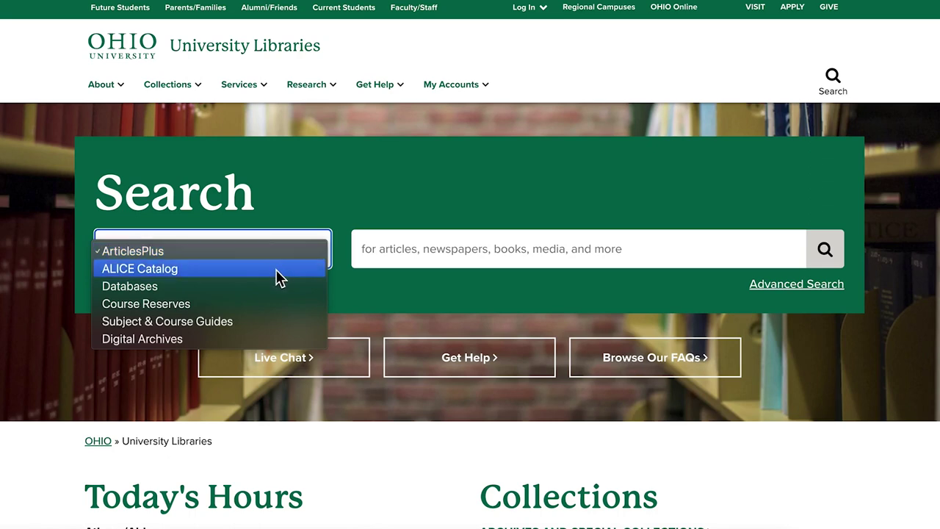
left_click(276, 271)
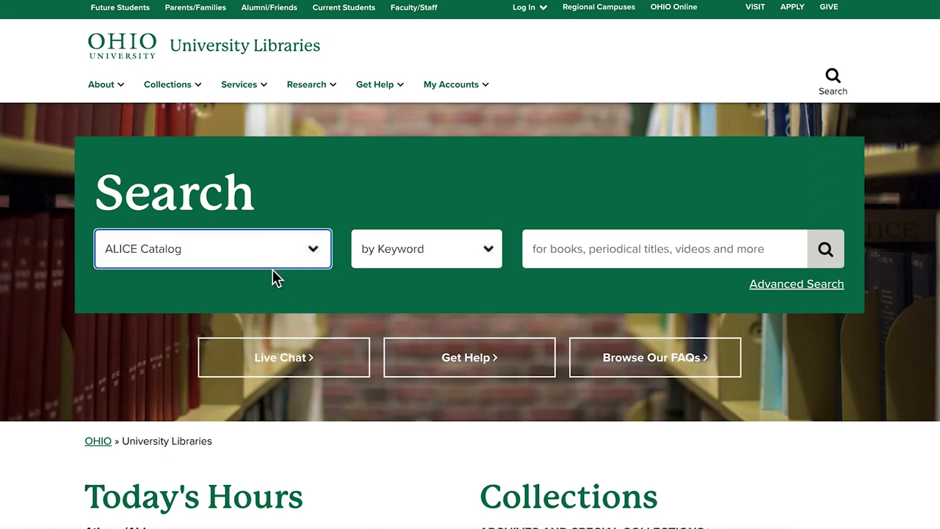
left_click(478, 254)
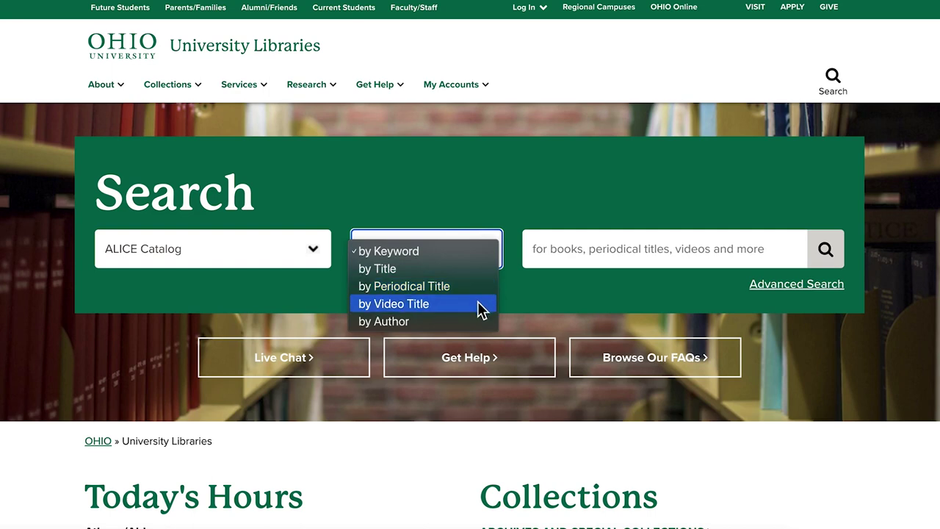
left_click(384, 271)
left_click(614, 251)
type("Th")
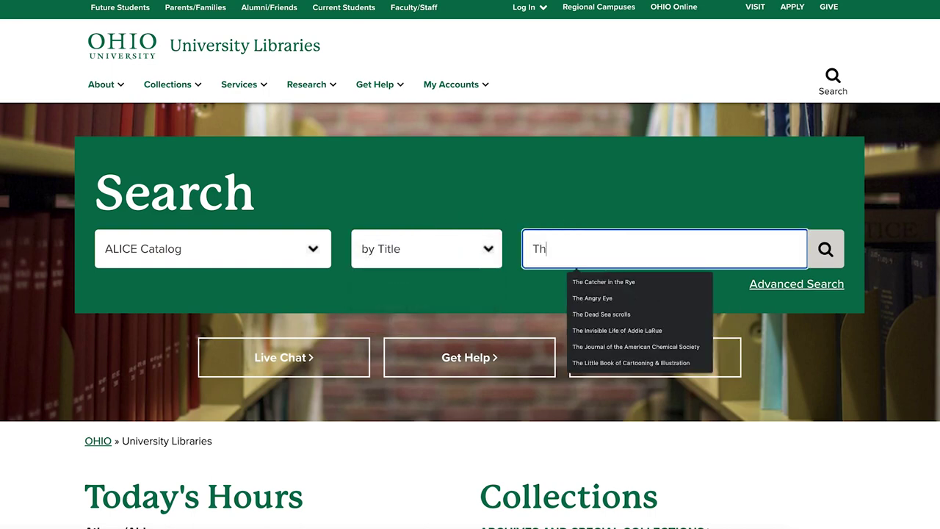
type("e Catcher in the Rye")
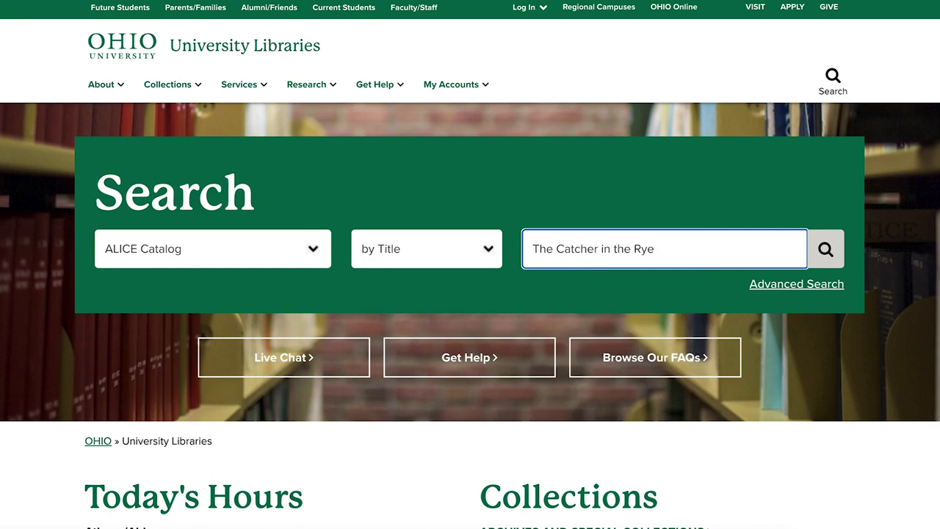
Run the title search and bring up the 1951 Salinger record listing six copies.
left_click(825, 248)
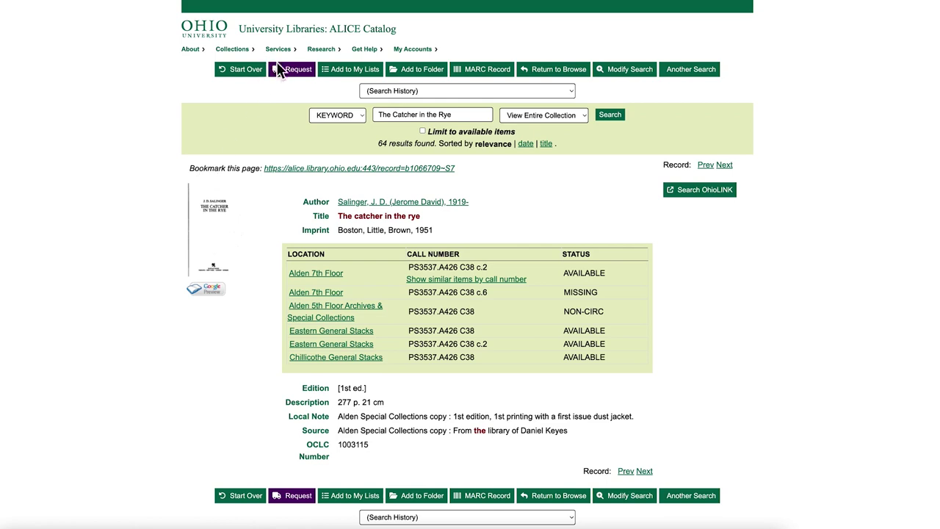
Start a request for the book and sign in with the Ohio University account e-mail.
left_click(282, 69)
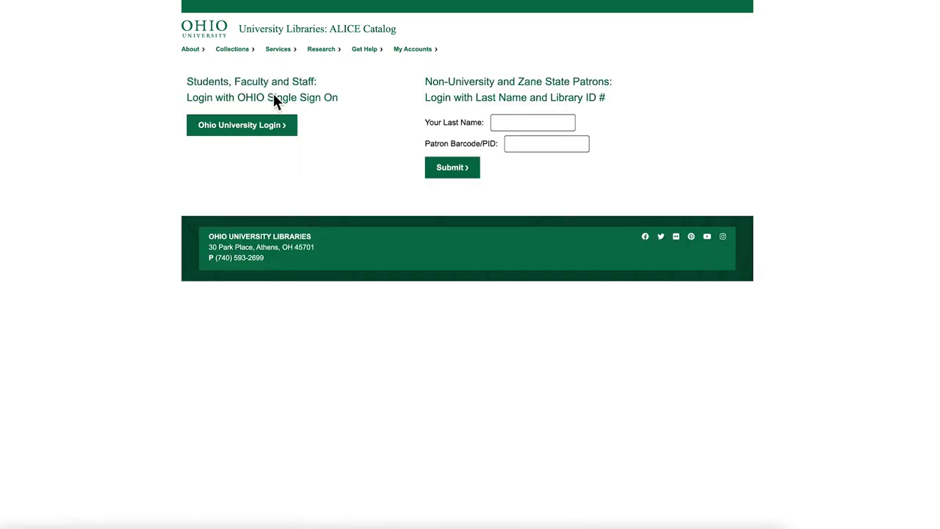
left_click(261, 134)
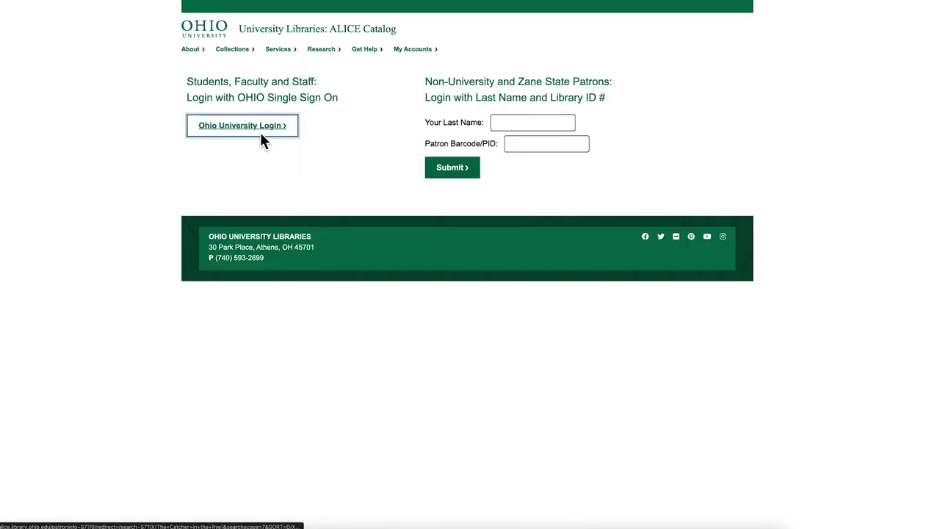
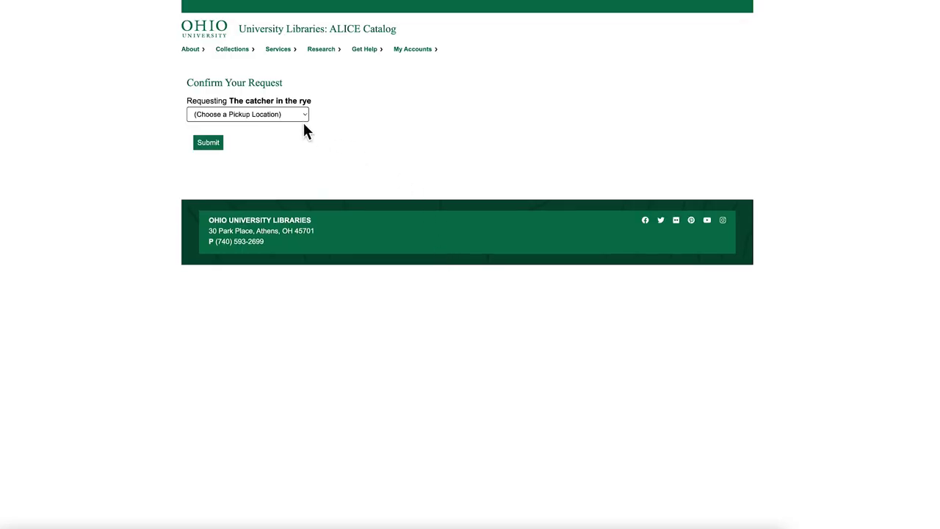
Choose Athens- Alden Library as the pickup location and submit.
left_click(301, 118)
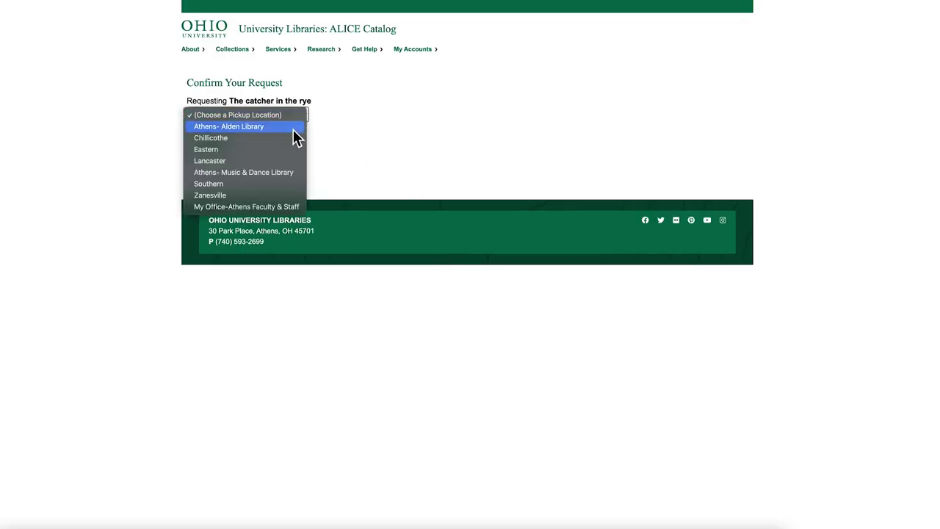
left_click(293, 130)
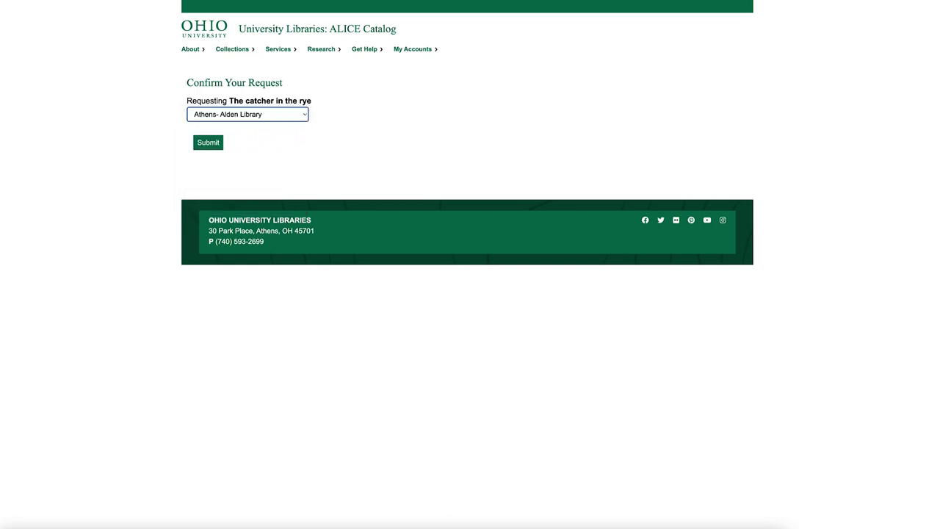
left_click(214, 143)
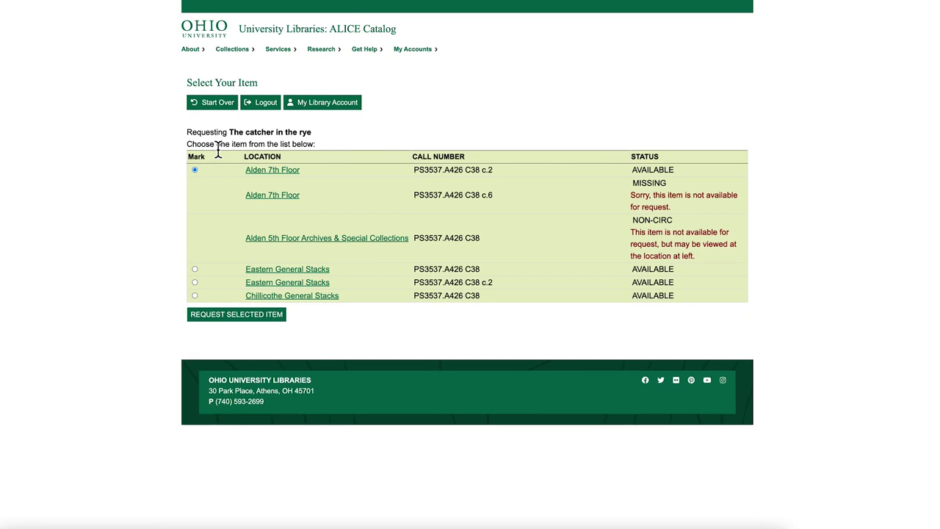
Request the available Alden 7th Floor copy, then return to the book's catalog record.
left_click_drag(633, 170, 683, 180)
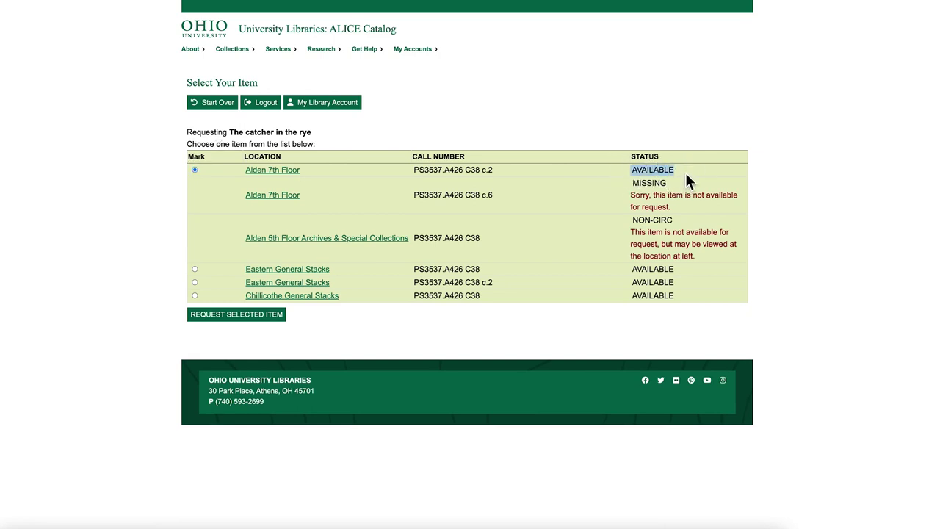
left_click(237, 317)
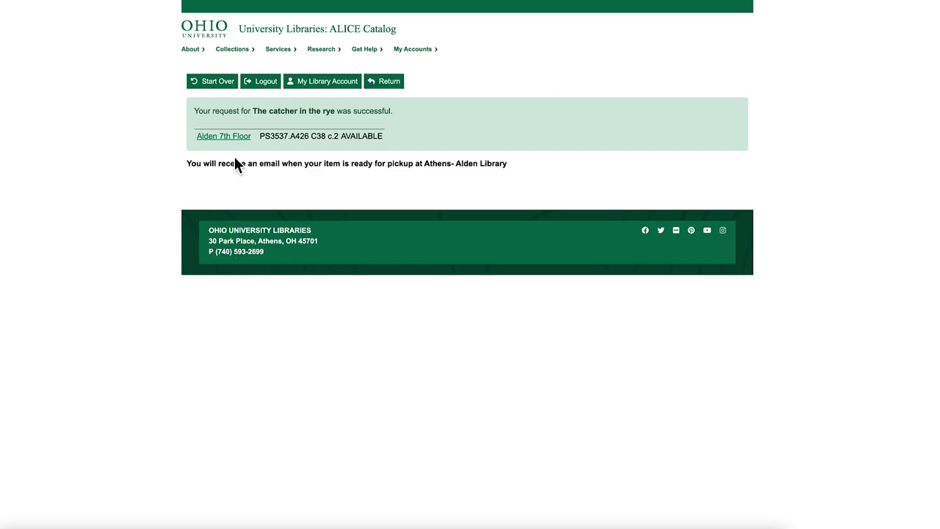
left_click(383, 81)
scroll(792, 250, "up", 5)
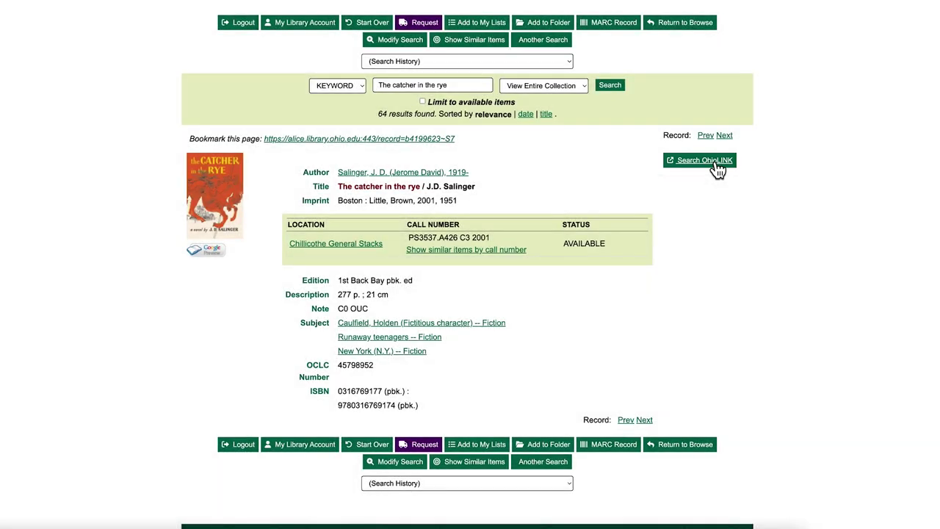
Search OhioLINK for the title and open the 2014 Little, Brown record's Locations table.
left_click(714, 165)
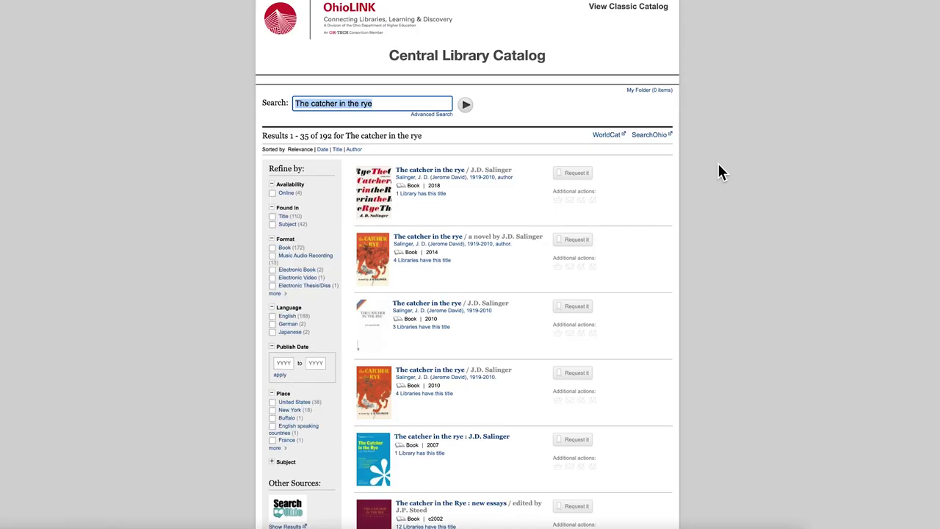
left_click(454, 241)
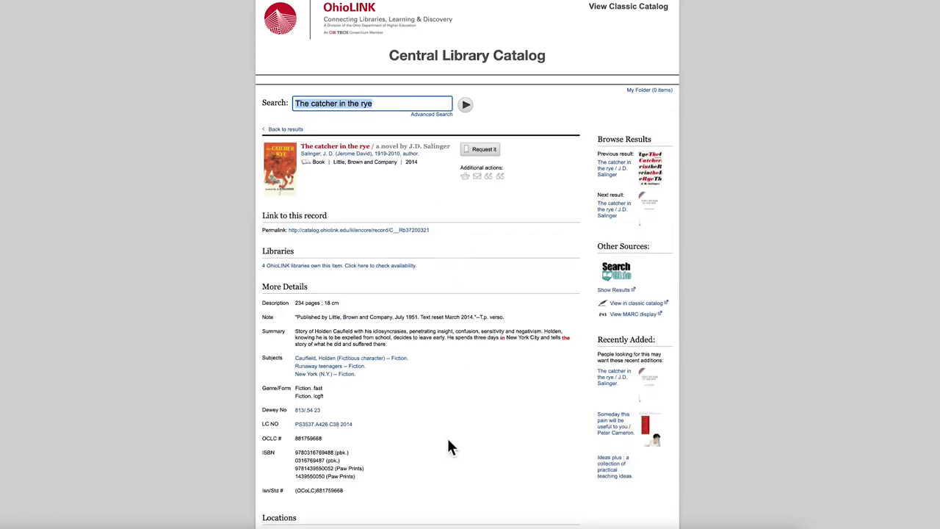
scroll(439, 467, "down", 5)
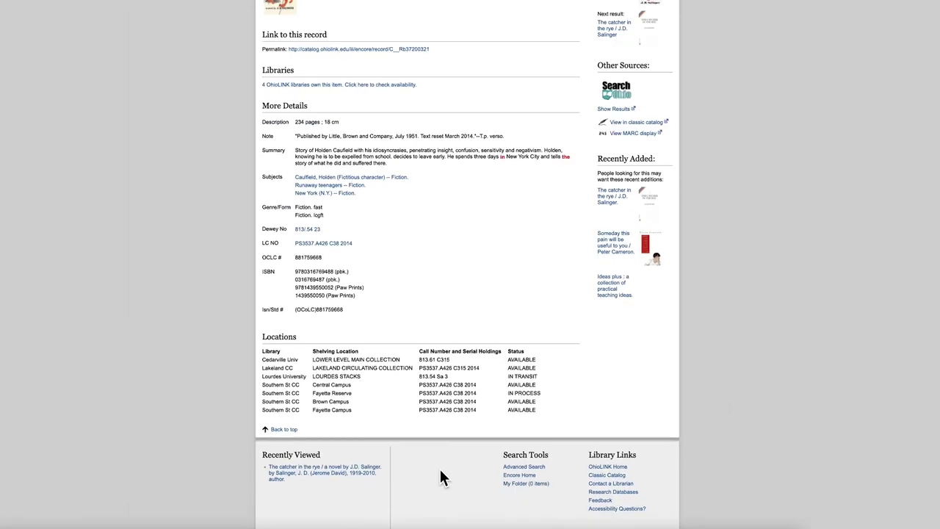
scroll(437, 476, "up", 5)
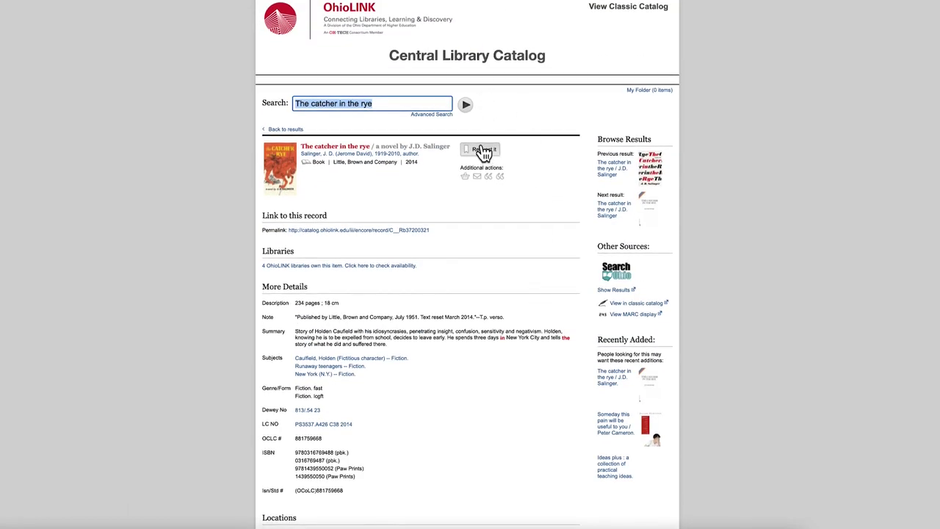
Start a request for this edition and choose Ohio U as the institution.
left_click(484, 150)
left_click(359, 194)
type("Ohio U")
key("Return")
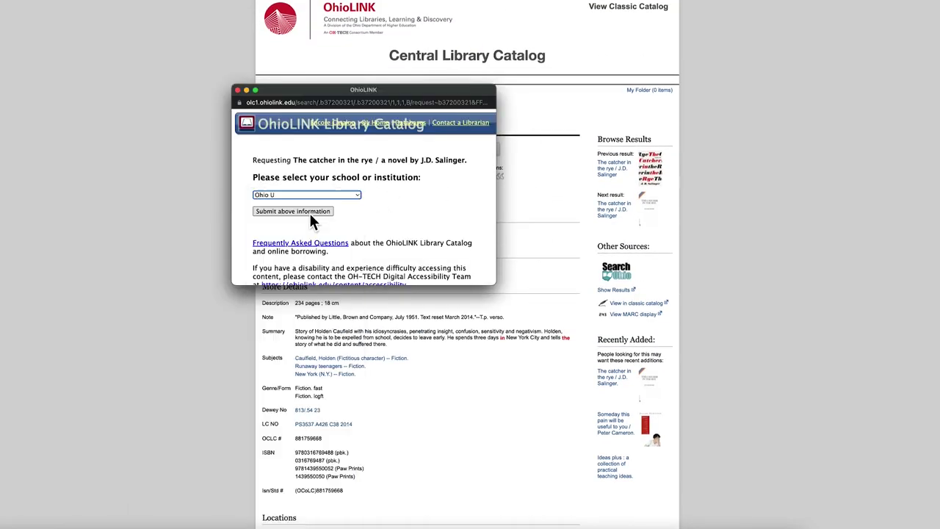
left_click(307, 216)
Sign in with Ohio University Login and submit the request for Athens/Alden pickup.
scroll(316, 221, "down", 3)
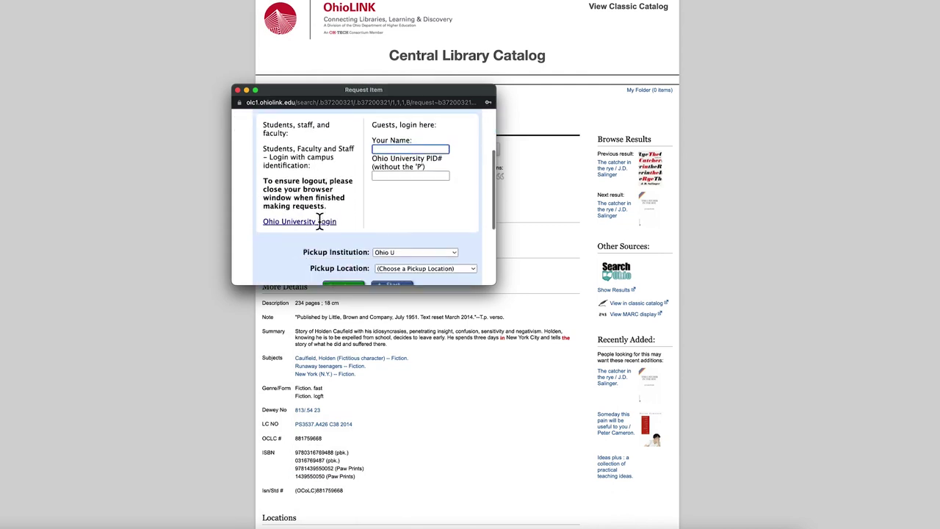
left_click(326, 224)
scroll(332, 235, "down", 1)
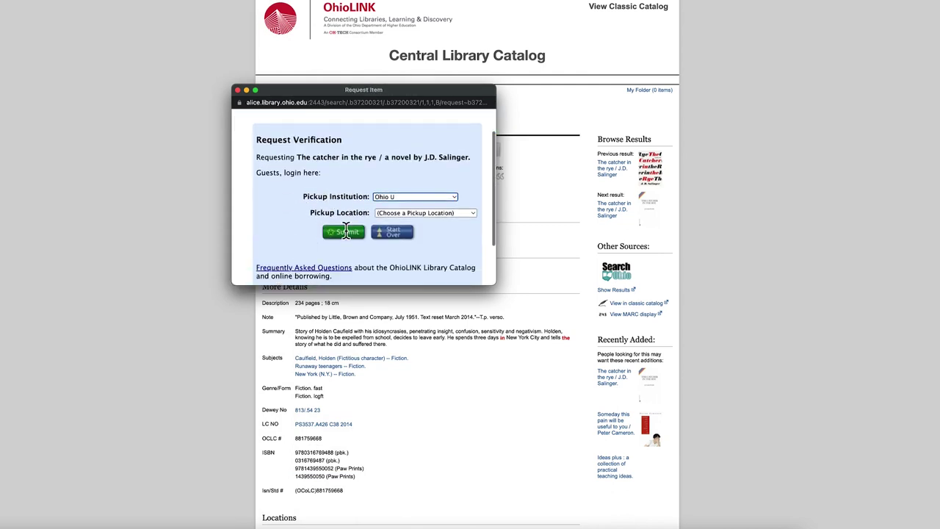
left_click(424, 214)
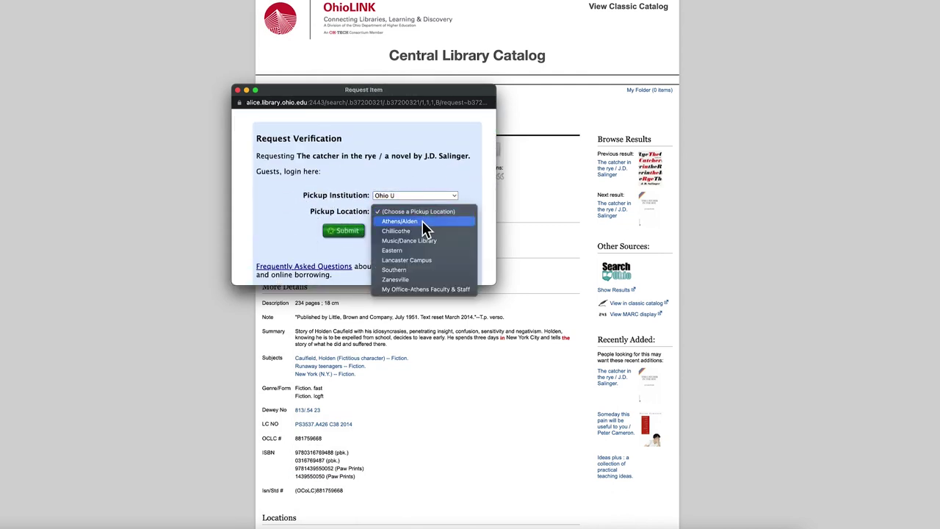
left_click(424, 221)
left_click(335, 234)
left_click_drag(457, 232, 282, 233)
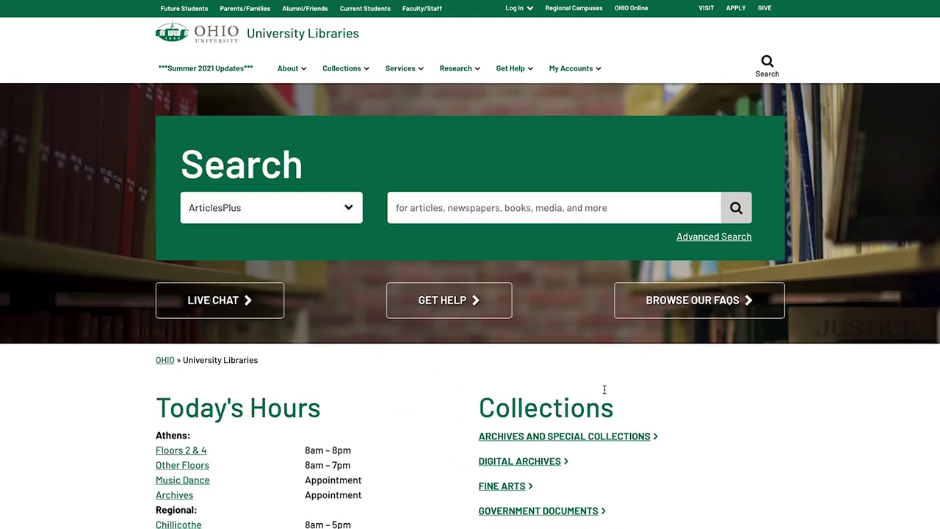
Open the OhioLINK Catalog from Research and search 'The Catcher in the Rye', yielding 192 results.
left_click(472, 70)
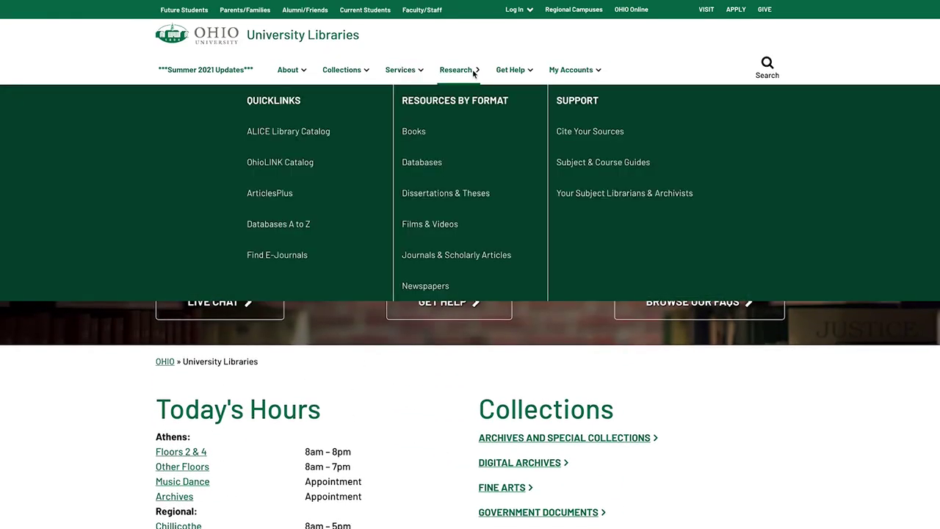
left_click(304, 163)
left_click(467, 160)
type("The")
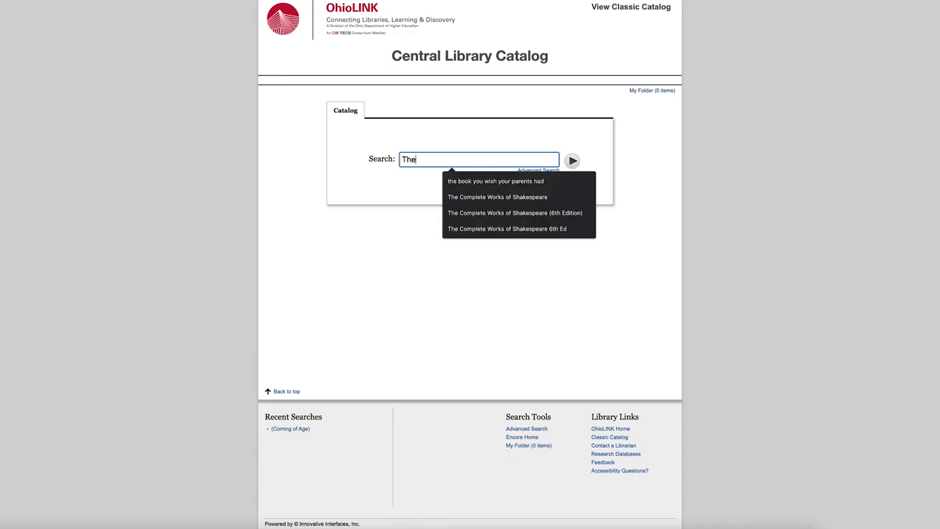
type(" Catcher in the Rye")
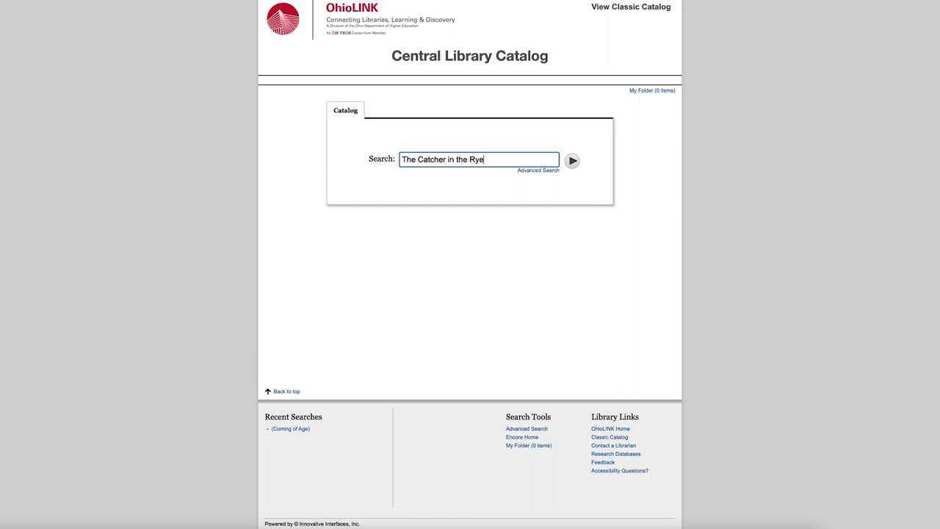
key("Return")
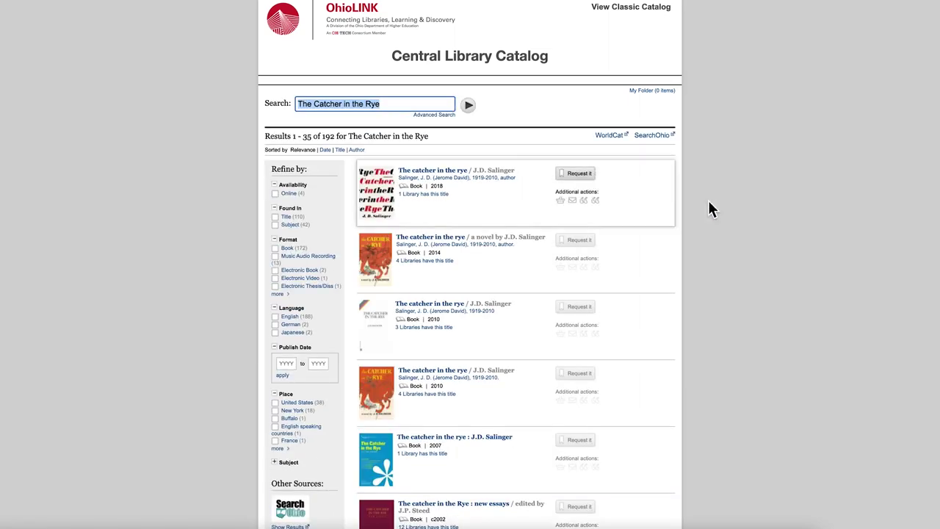
scroll(765, 220, "down", 5)
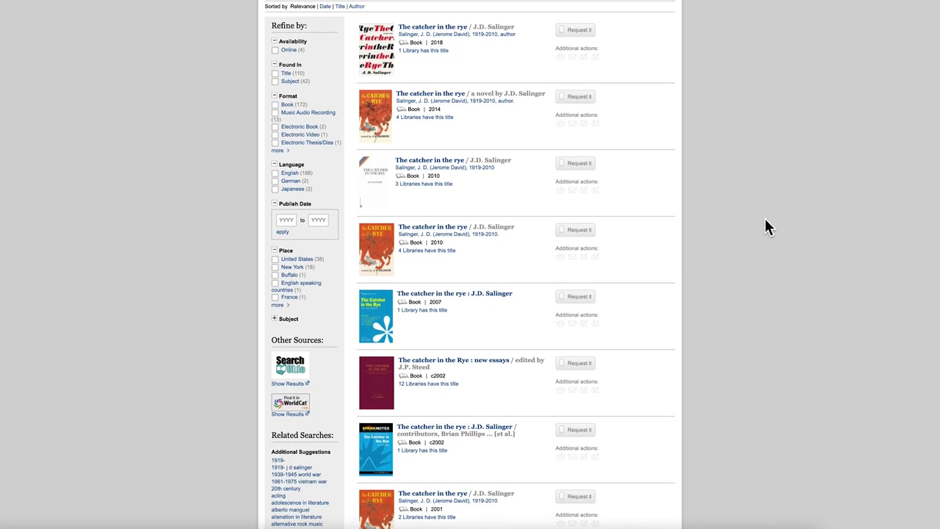
scroll(766, 227, "up", 4)
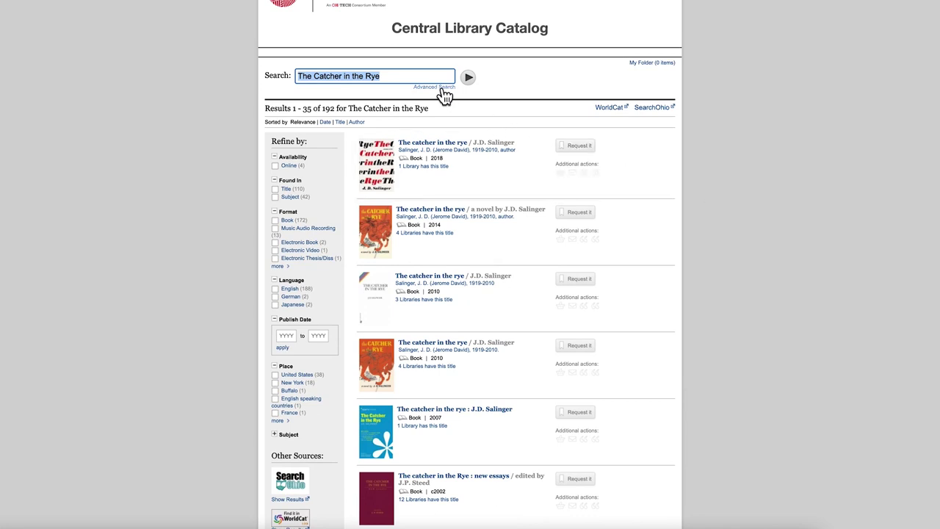
left_click(440, 87)
Replace the keyword with 'Coming of Age' and run the advanced search for 6847 results.
triple_click(489, 158)
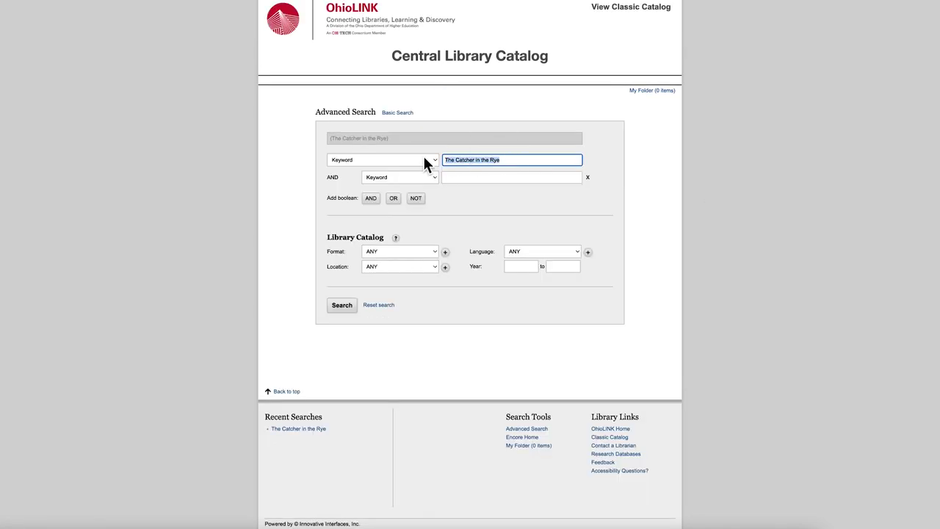
type("Coming of Age")
left_click(343, 308)
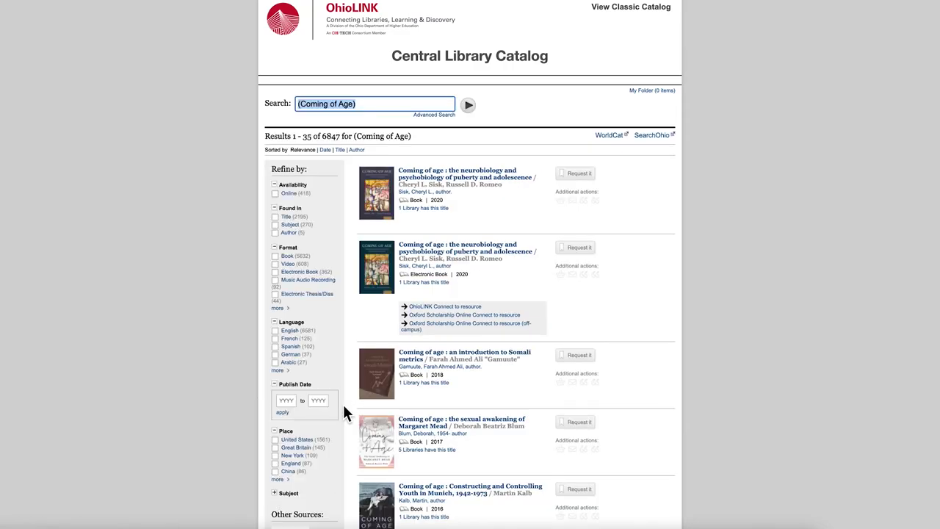